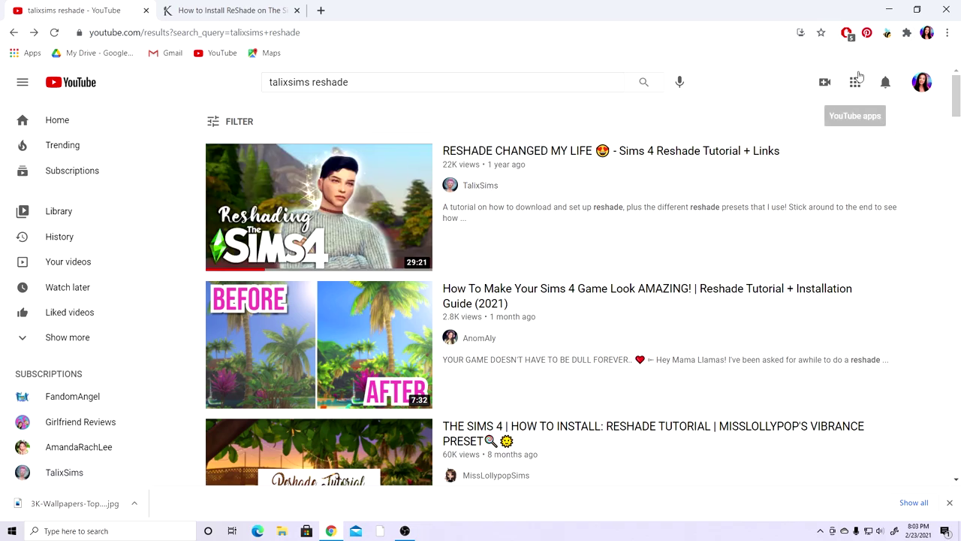
Open and play the top 'RESHADE CHANGED MY LIFE' Sims 4 ReShade tutorial result
left_click(682, 153)
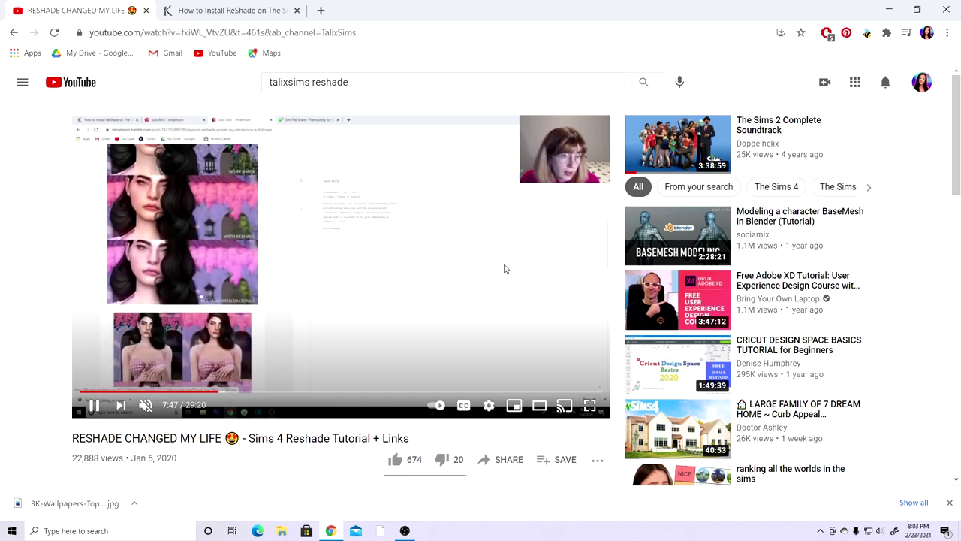
left_click(93, 404)
key("ctrl+Tab")
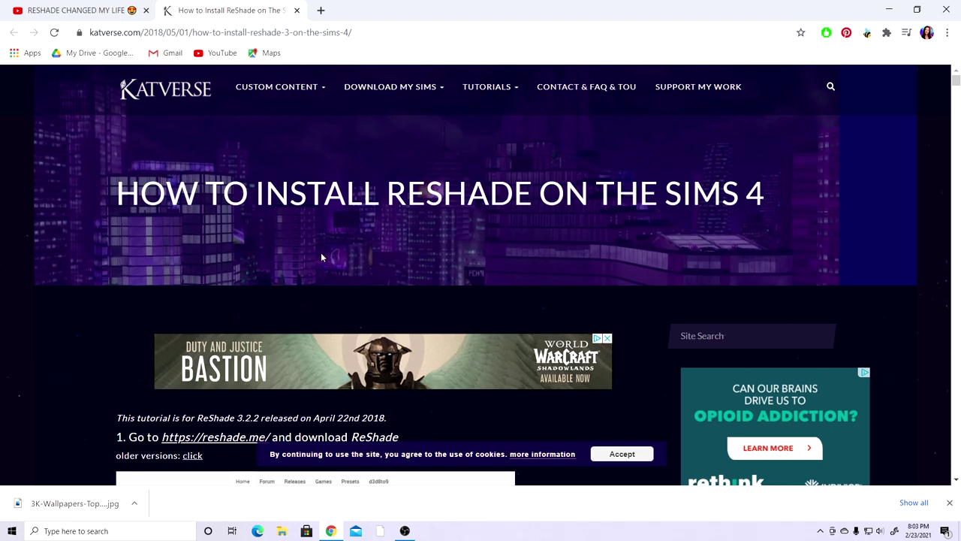
scroll(522, 245, "down", 3)
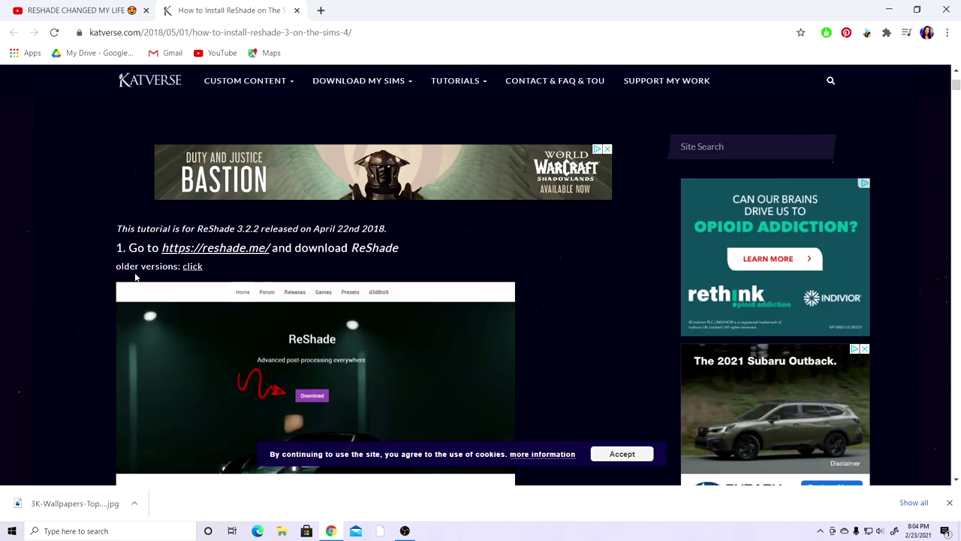
left_click(188, 254)
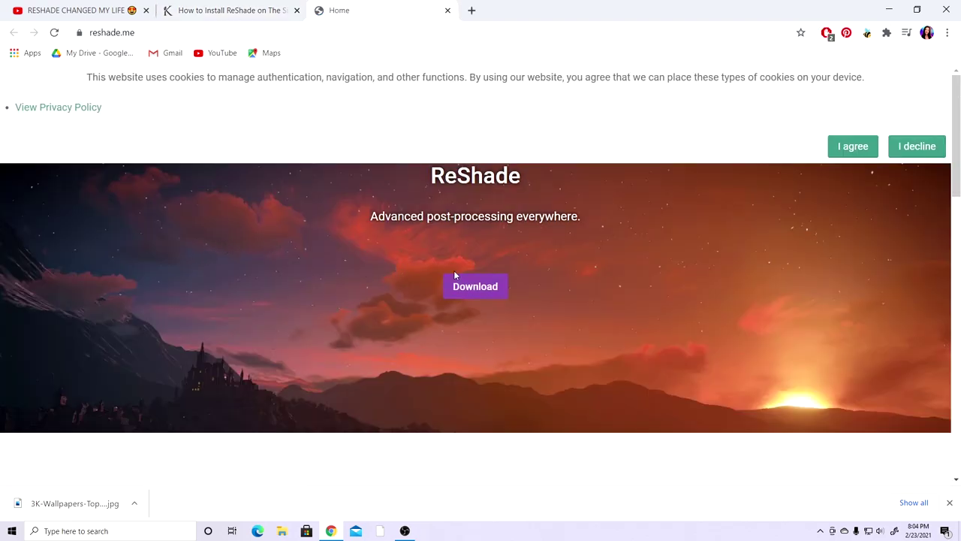
Accept the site's cookies and download the ReShade 4.9.1 setup file
left_click(851, 146)
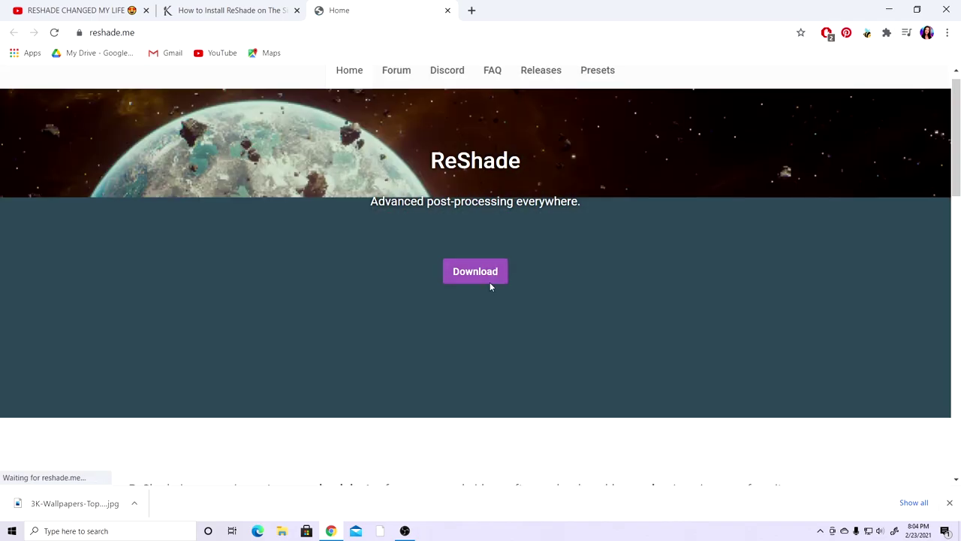
left_click(490, 281)
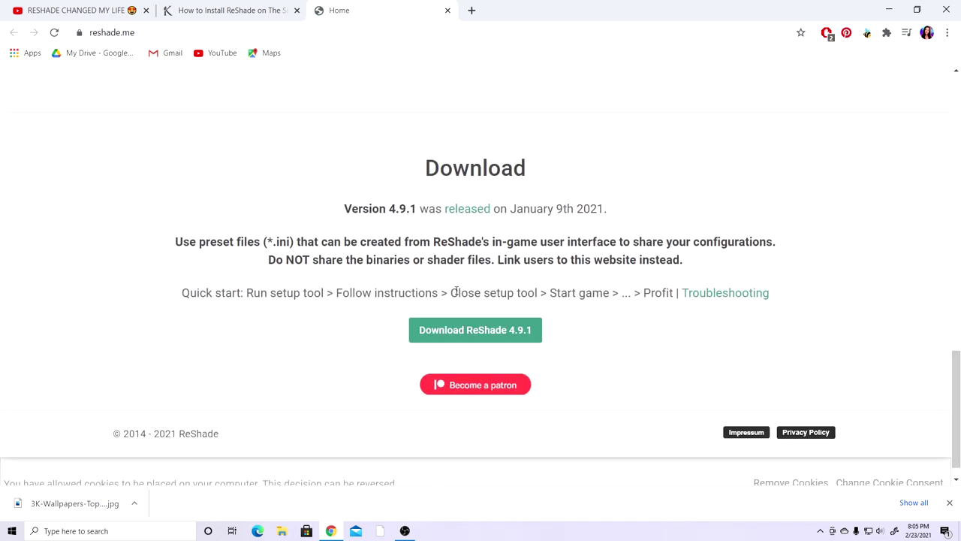
left_click(430, 342)
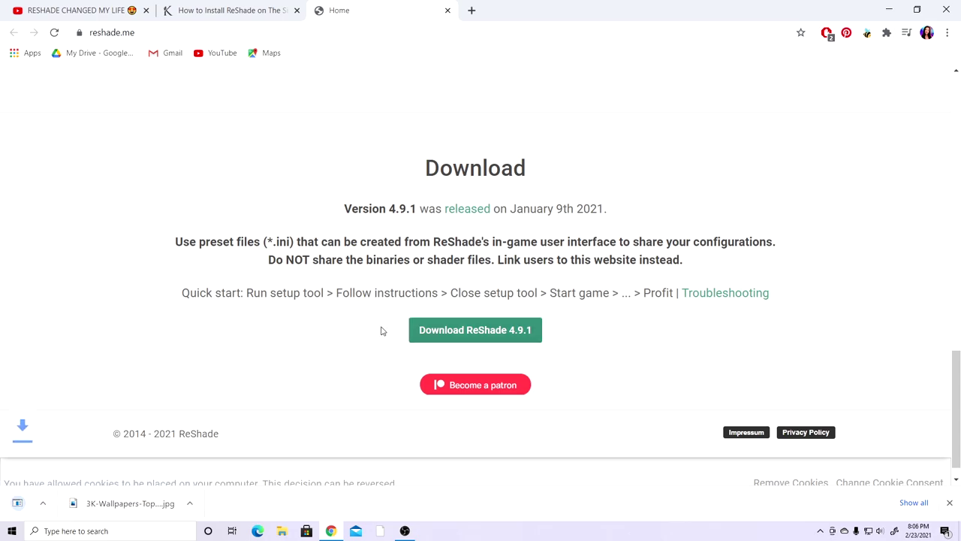
left_click(281, 531)
Run ReShade_Setup_4.9.1 from the Downloads folder
left_click(229, 148)
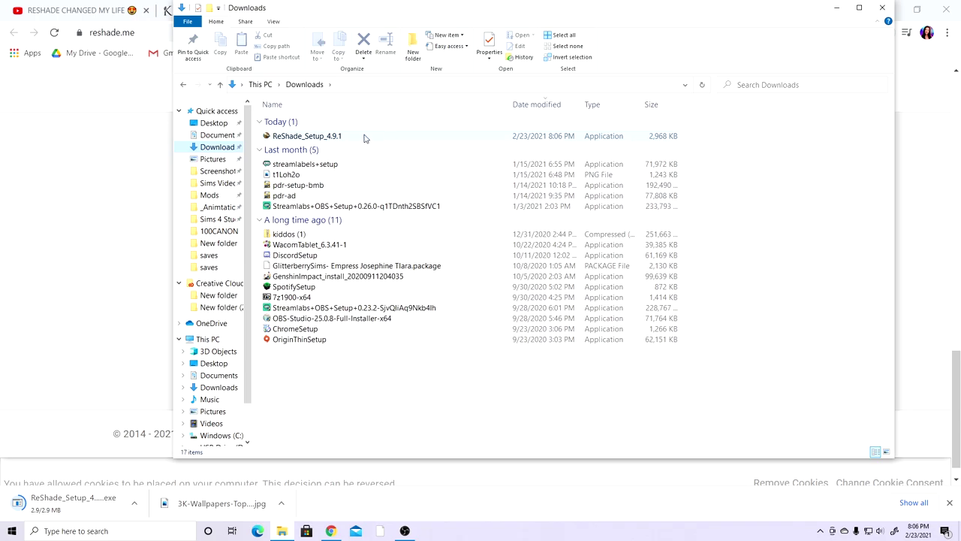
double_click(342, 137)
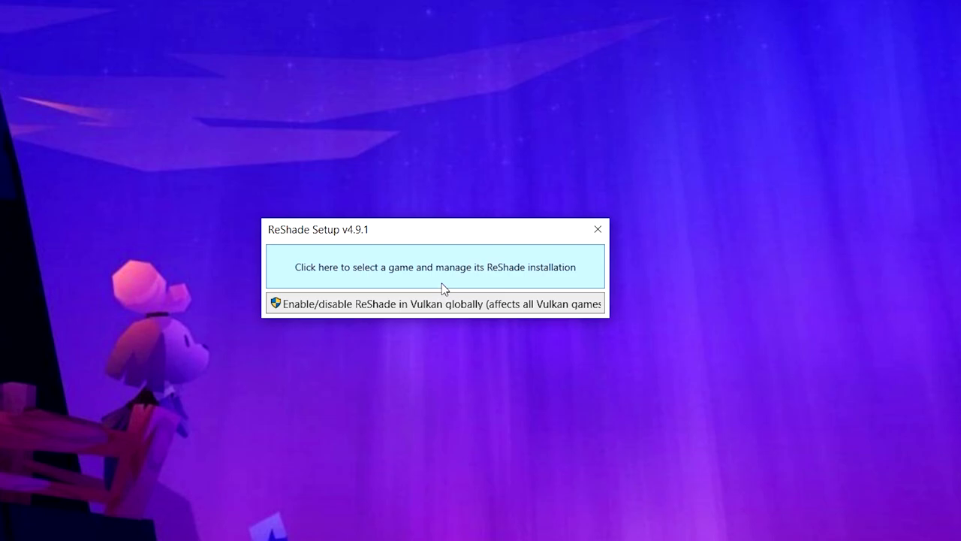
Browse manually for the game executable, opening C:\Program Files (x86)
left_click(442, 279)
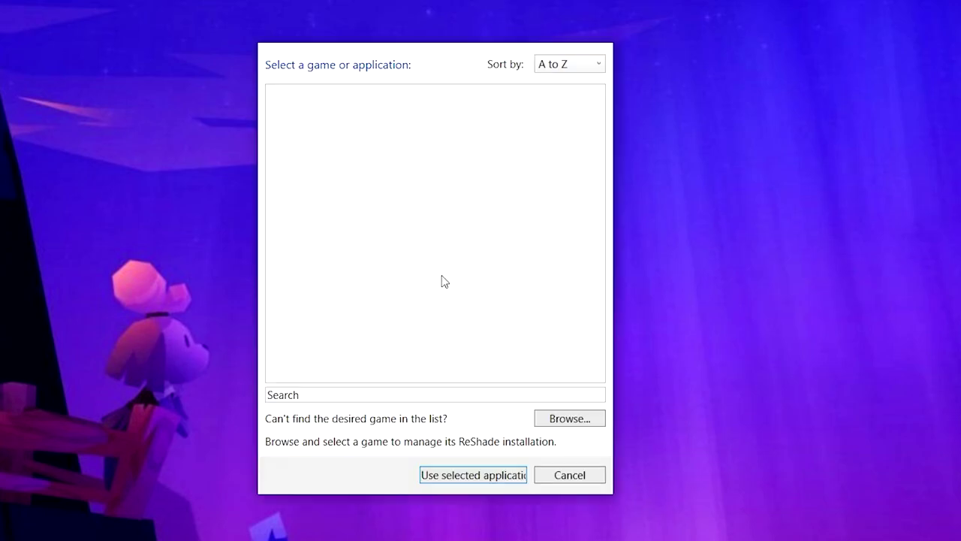
left_click(549, 419)
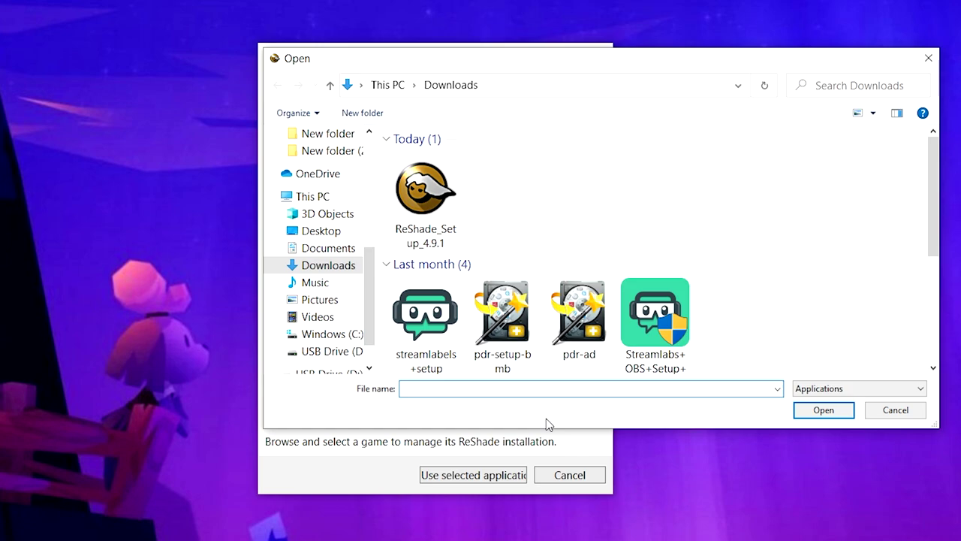
scroll(330, 276, "up", 3)
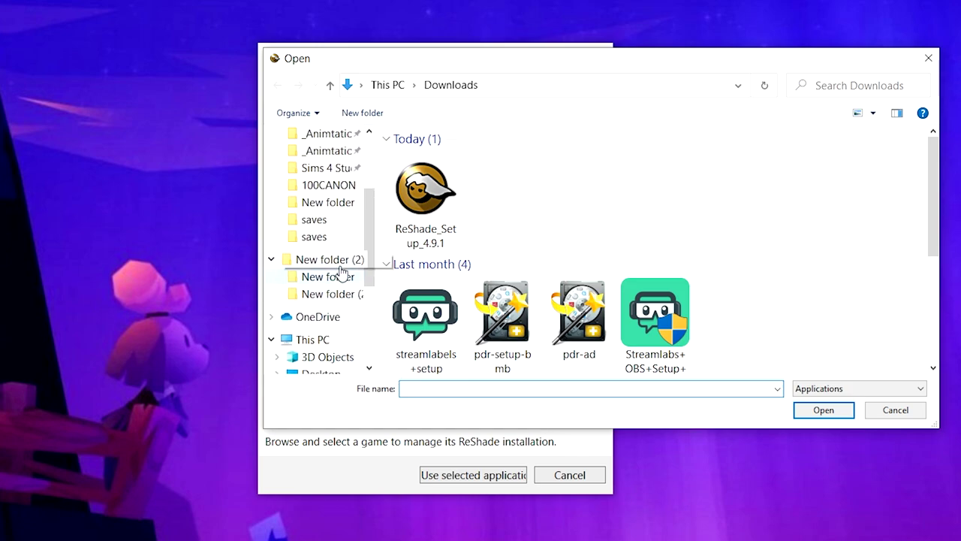
scroll(338, 282, "down", 3)
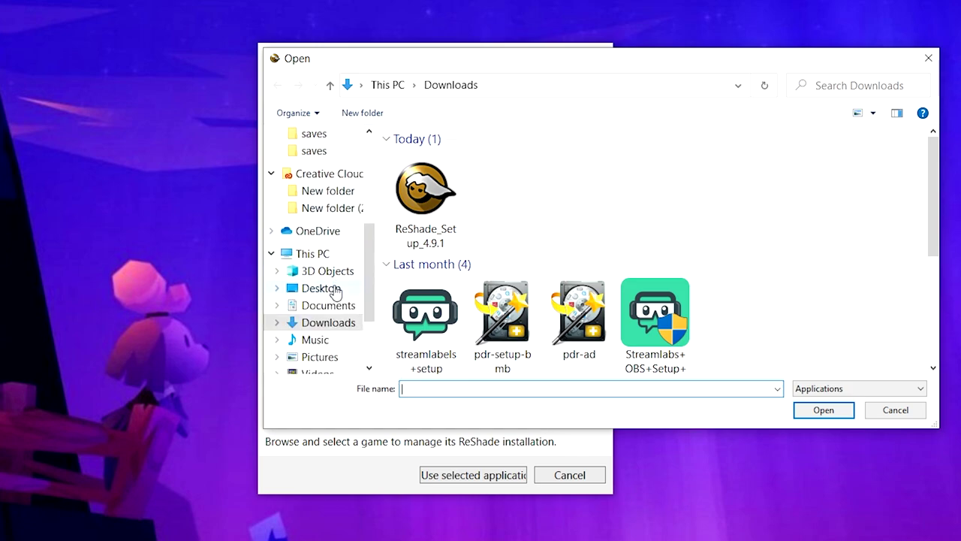
scroll(336, 299, "down", 1)
scroll(342, 299, "down", 2)
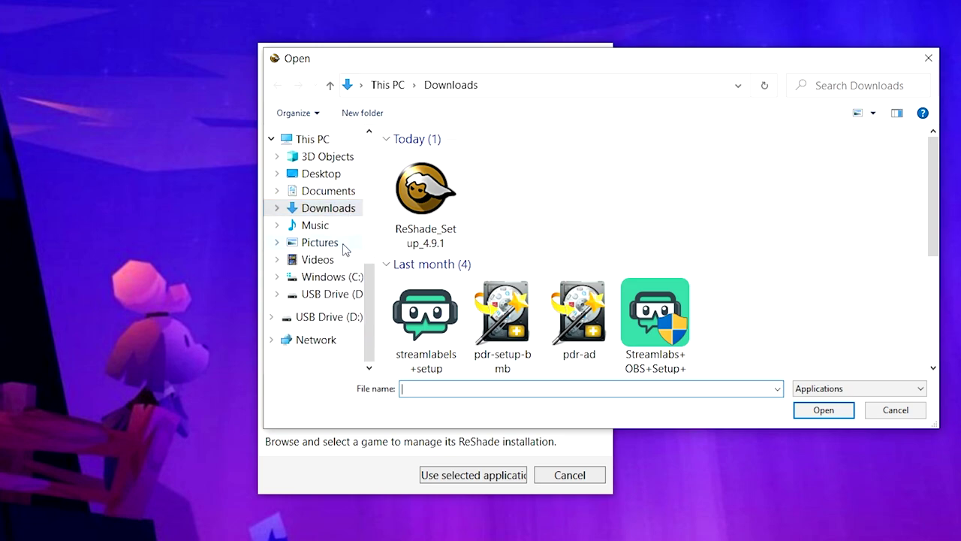
left_click(334, 278)
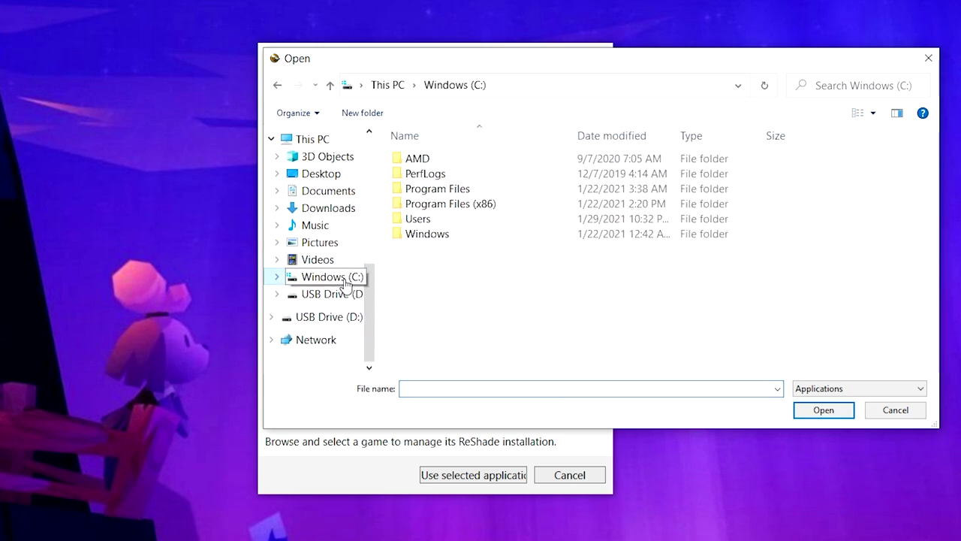
left_click(488, 213)
double_click(489, 213)
Go through Origin Games\The Sims 4\Game into Bin and choose TS4_x64
scroll(496, 225, "down", 3)
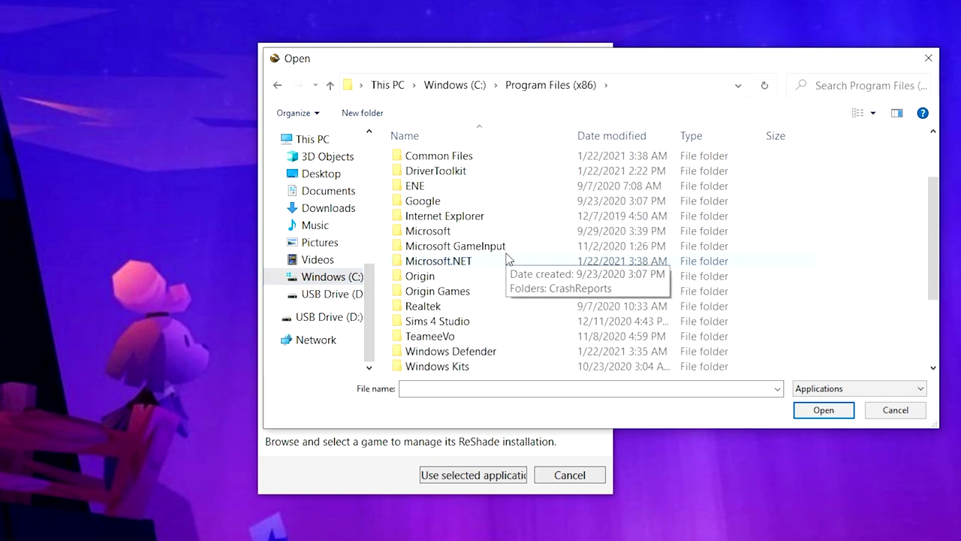
double_click(456, 248)
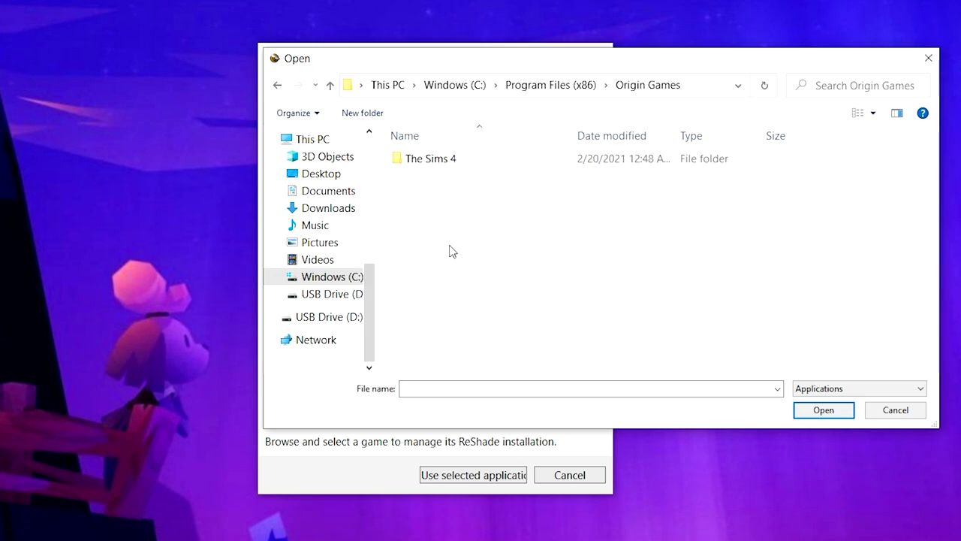
double_click(467, 155)
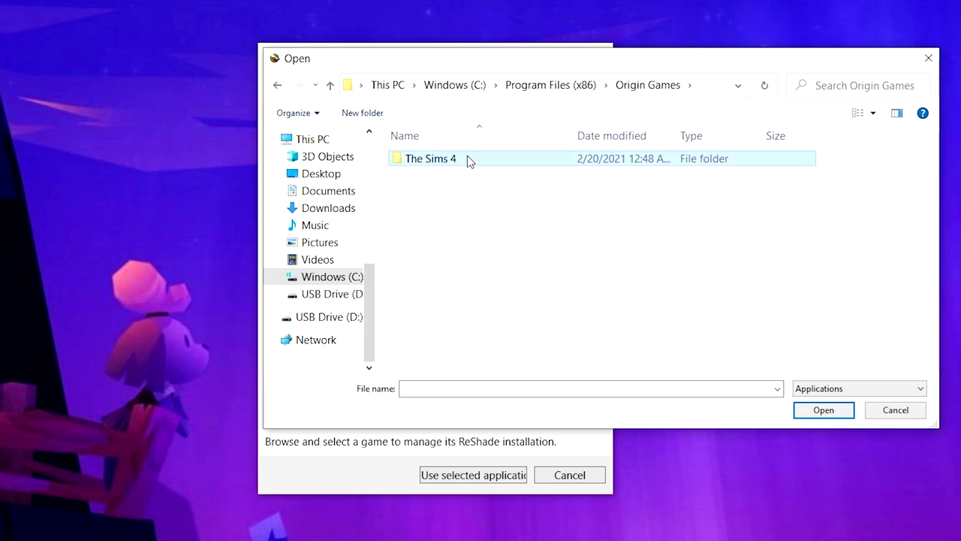
scroll(488, 248, "down", 2)
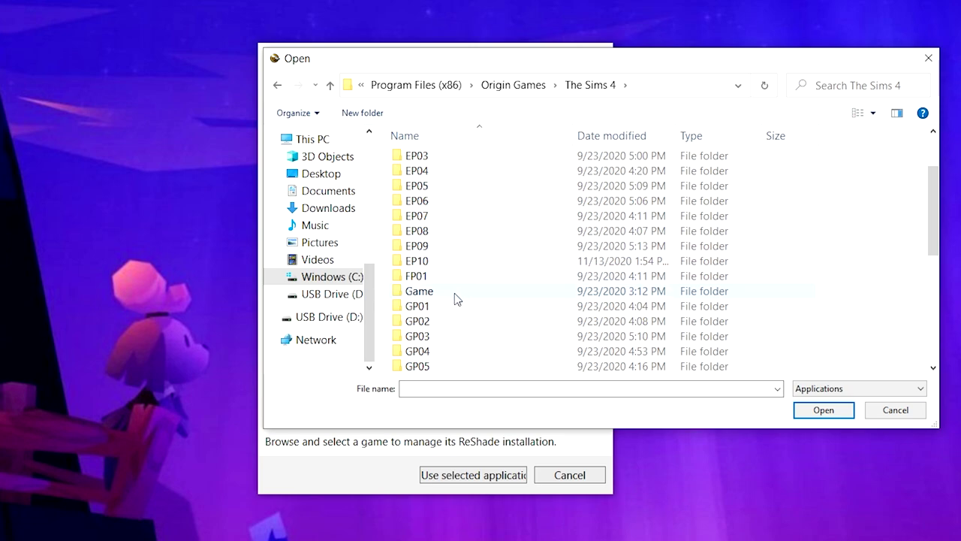
double_click(430, 294)
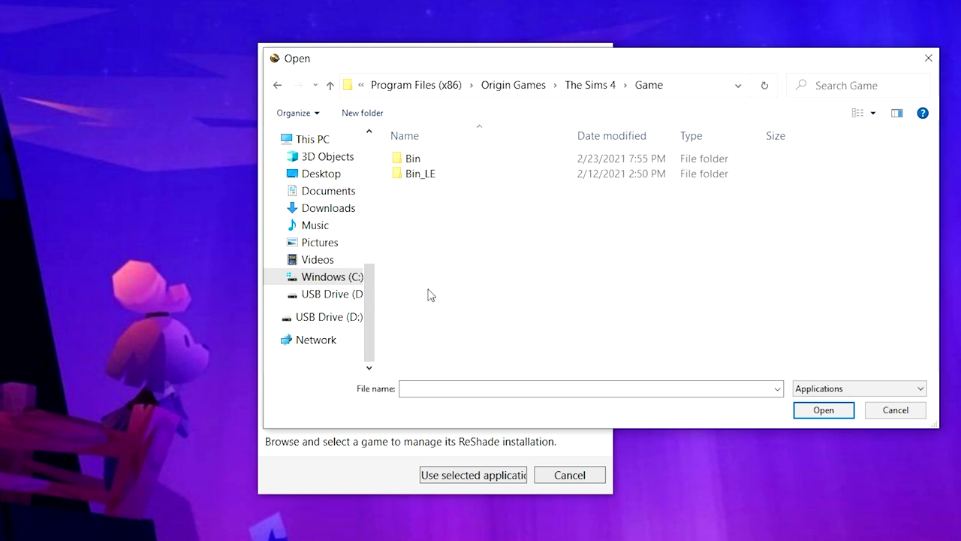
double_click(469, 162)
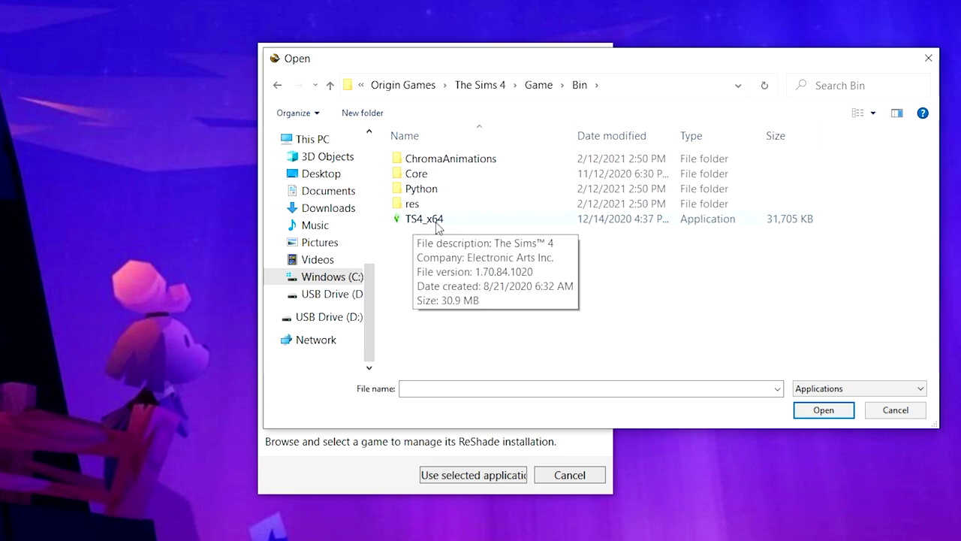
left_click(278, 86)
double_click(481, 180)
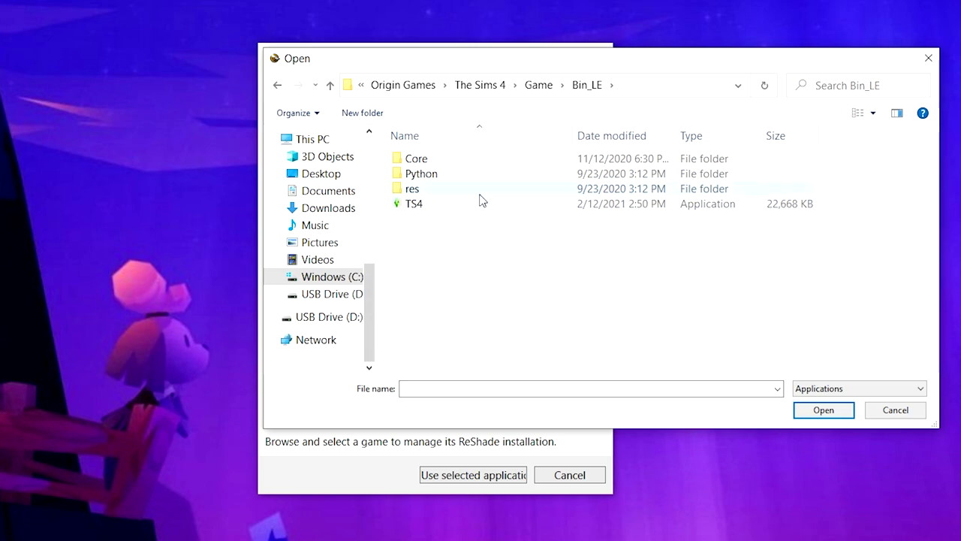
left_click(278, 85)
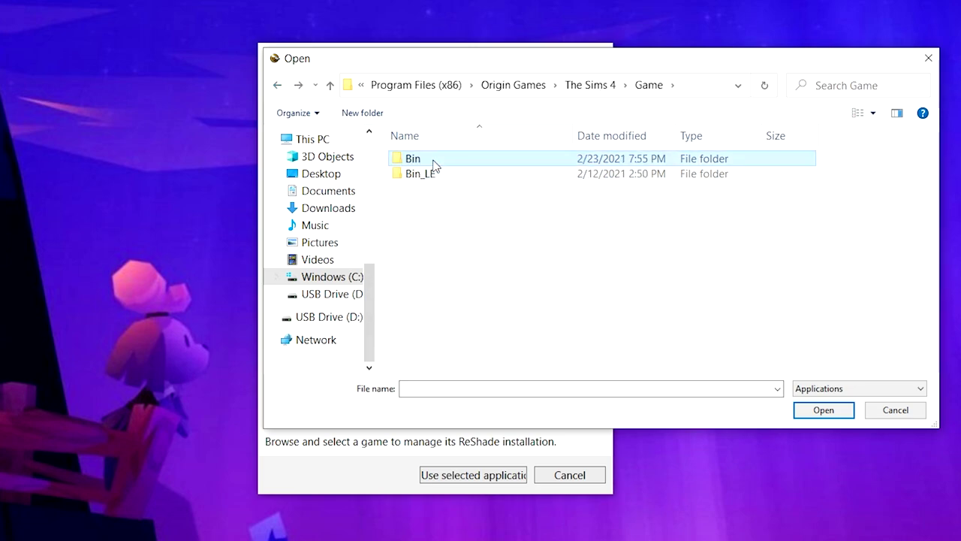
double_click(429, 158)
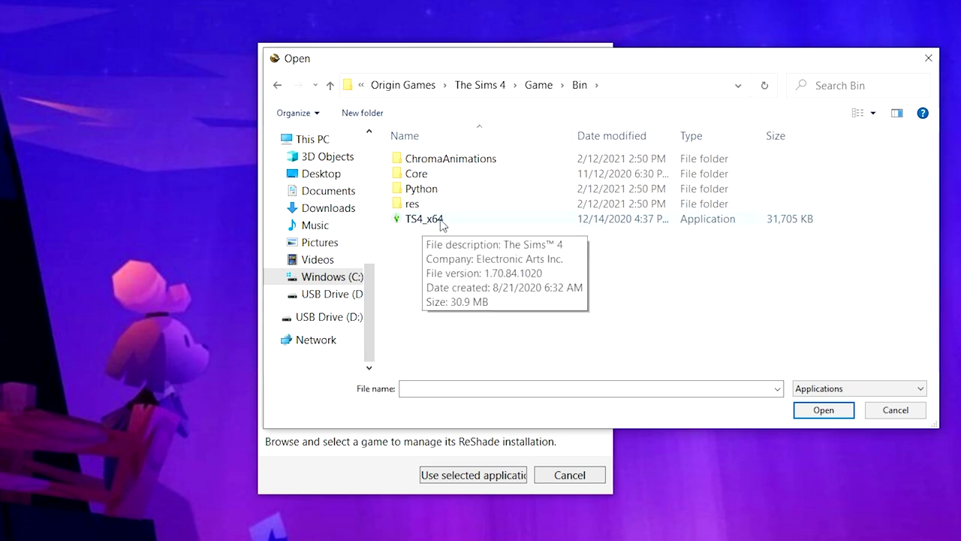
left_click(440, 223)
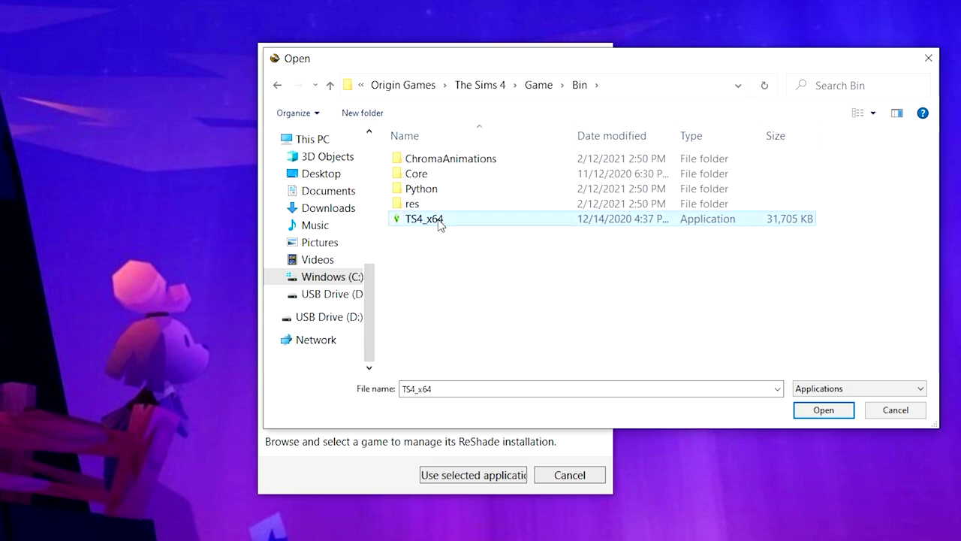
left_click(836, 409)
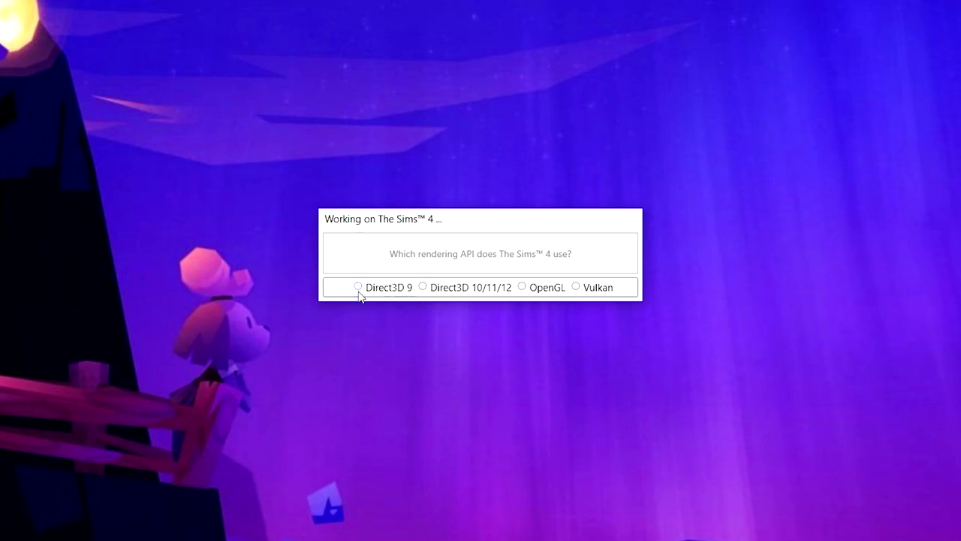
Set the rendering API to Direct3D 9 and mark SweetFX, qUINT and OtisFX packages
left_click(359, 288)
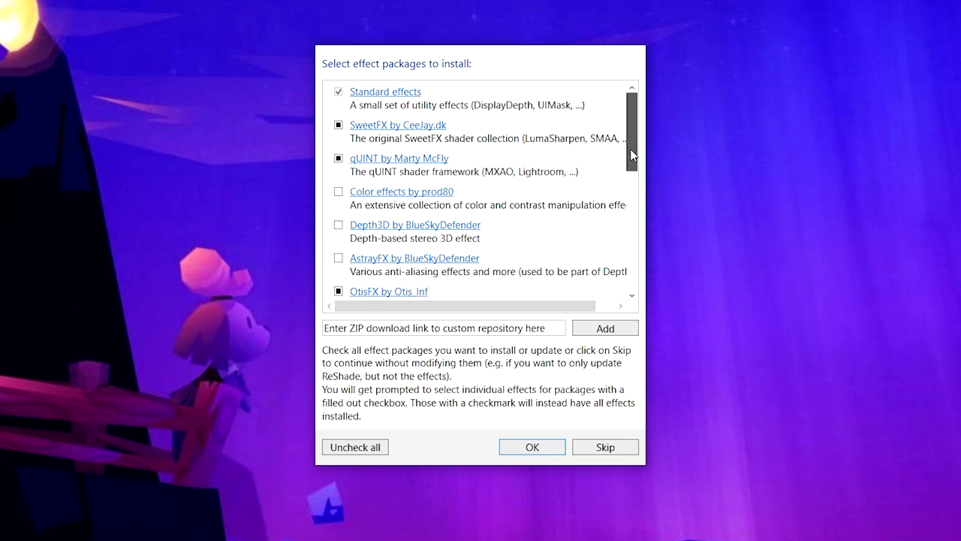
scroll(496, 244, "down", 1)
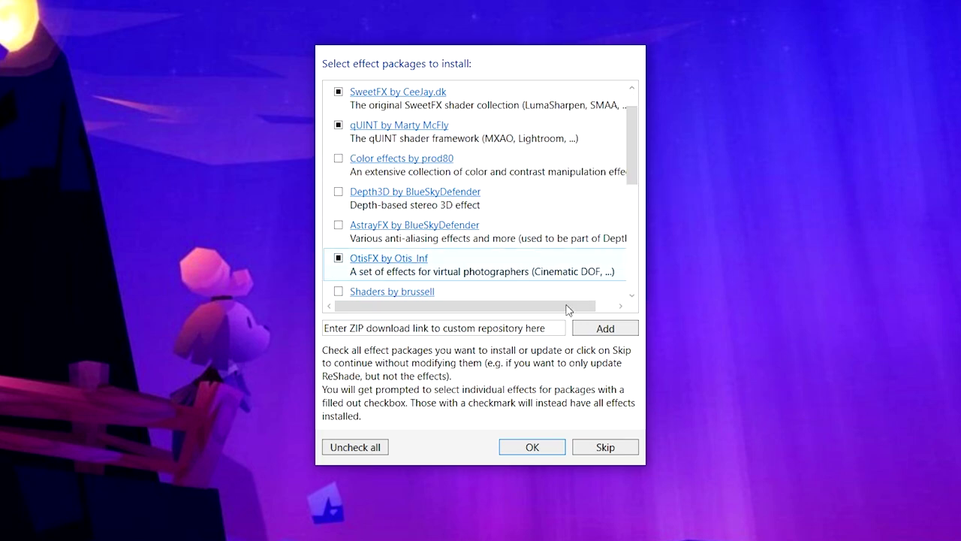
Install the chosen shaders: SweetFX set, qUINTmxao and qUINTsharp, and CinematicDOF only
left_click(538, 448)
left_click_drag(630, 158, 631, 268)
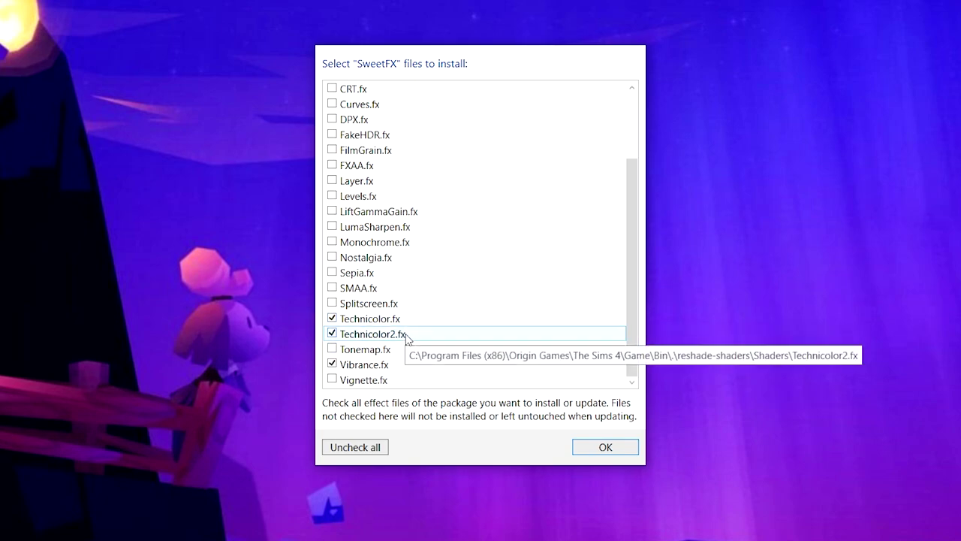
left_click(604, 447)
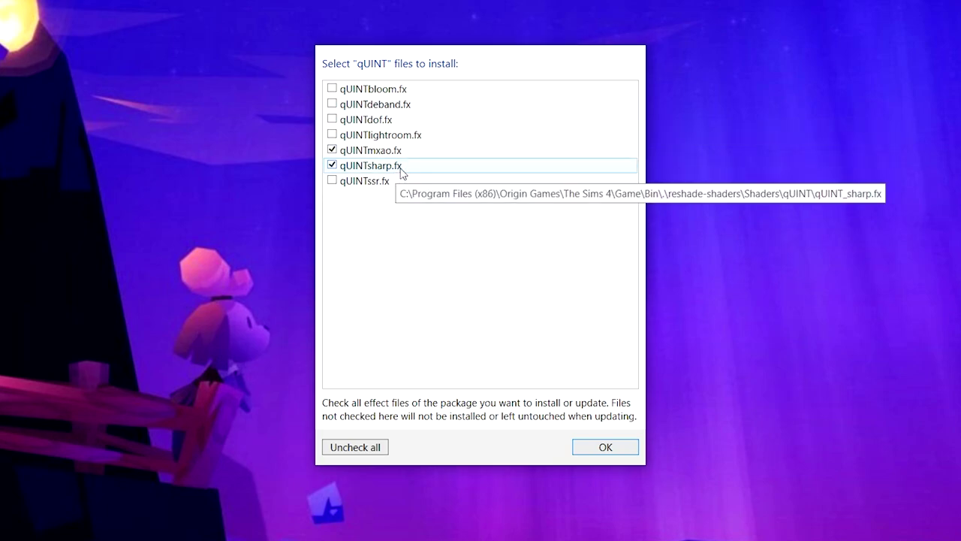
left_click(622, 448)
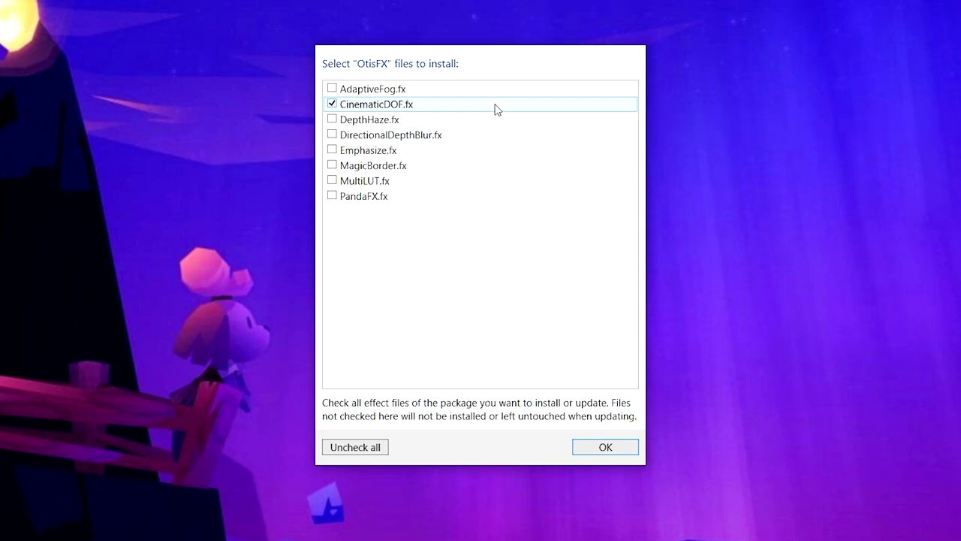
left_click(606, 448)
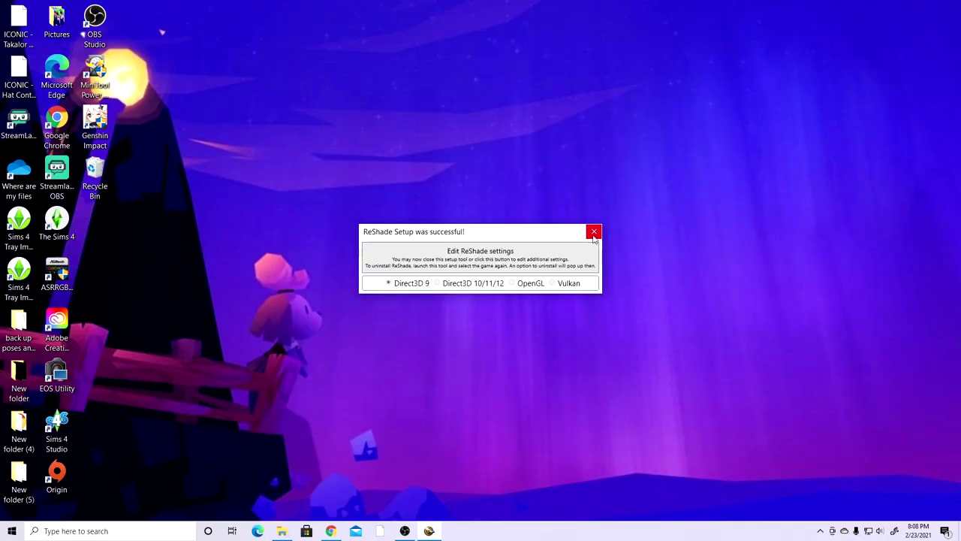
Close the successful ReShade Setup window and return to the Downloads folder
left_click(632, 218)
key("alt+Tab")
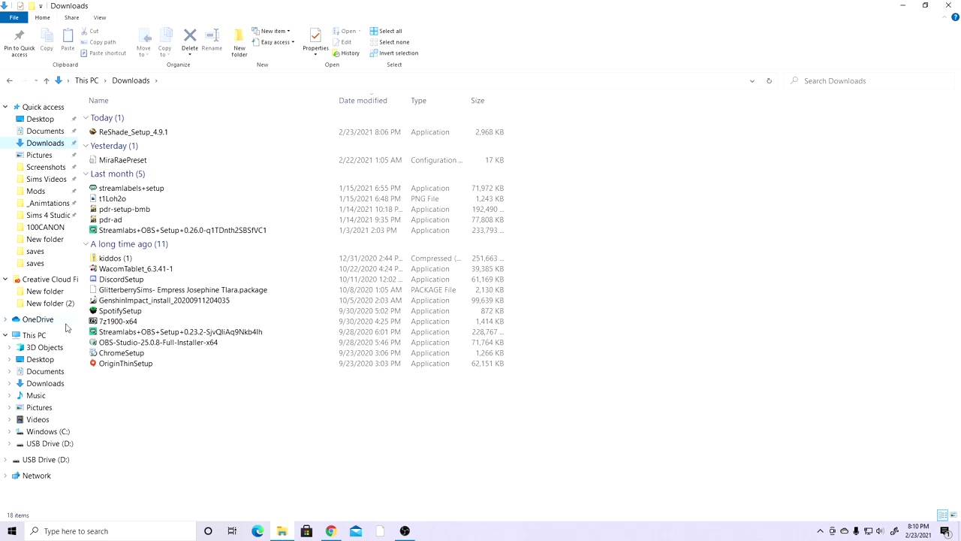
Open Windows (C:) in a new window and browse to Program Files (x86)\Origin Games\The Sims 4\Game\Bin
right_click(43, 437)
left_click(97, 280)
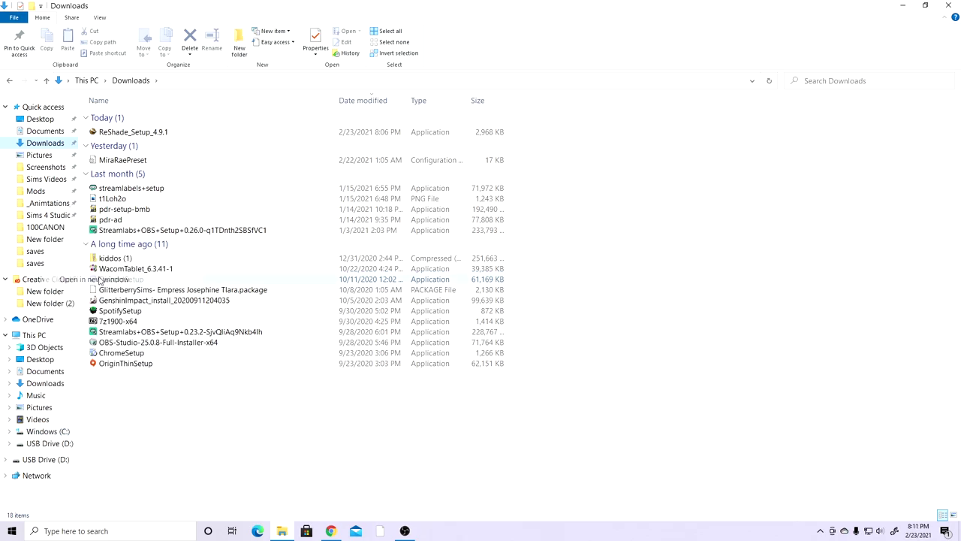
left_click_drag(497, 14, 646, 19)
left_click(445, 161)
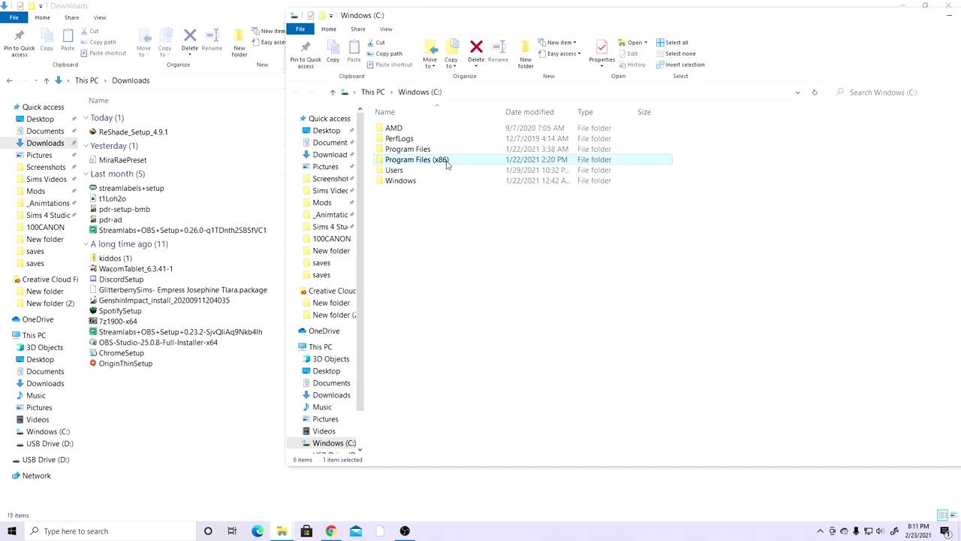
double_click(446, 162)
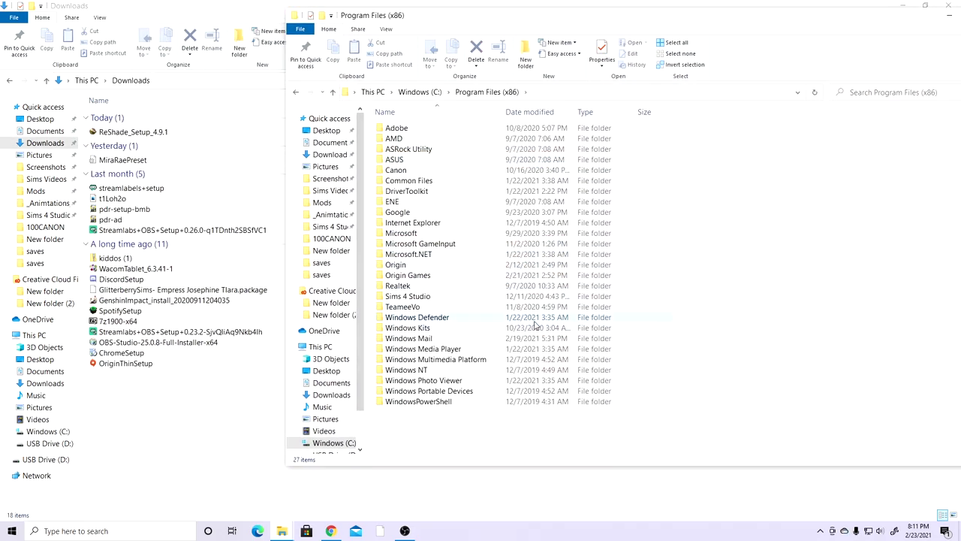
left_click(432, 276)
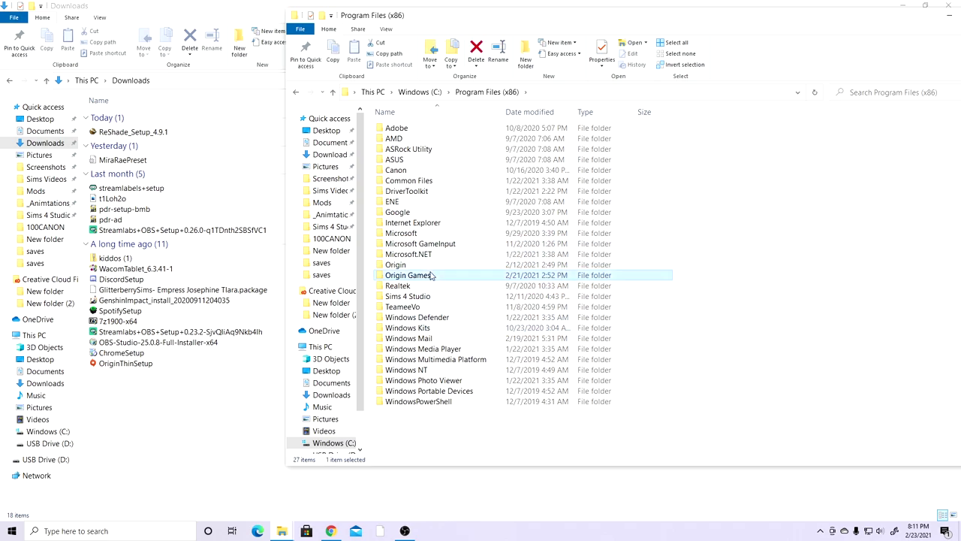
double_click(431, 275)
double_click(428, 129)
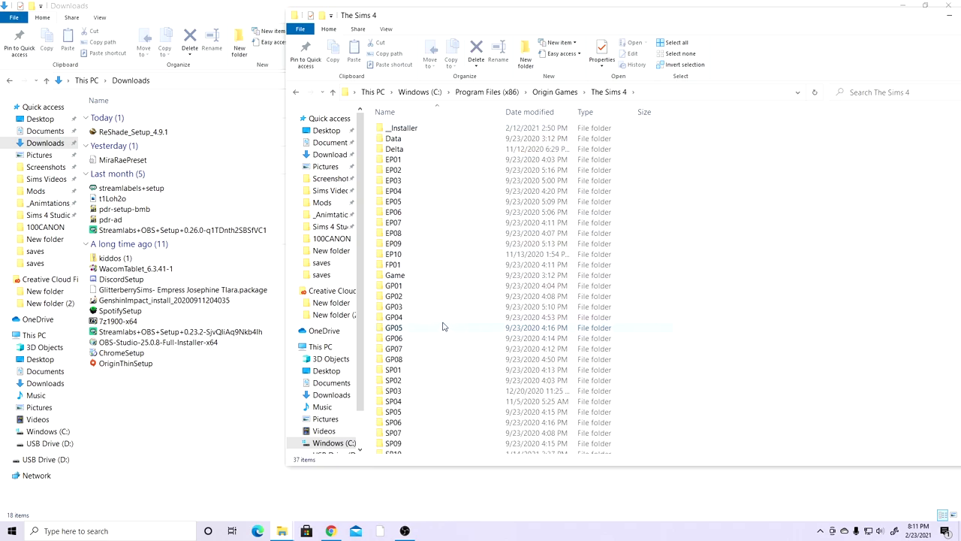
double_click(405, 275)
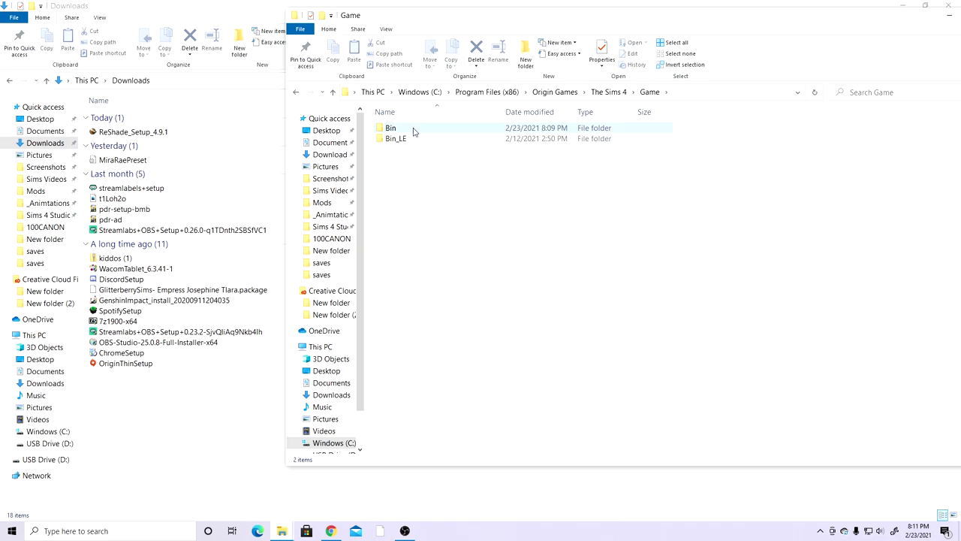
double_click(391, 129)
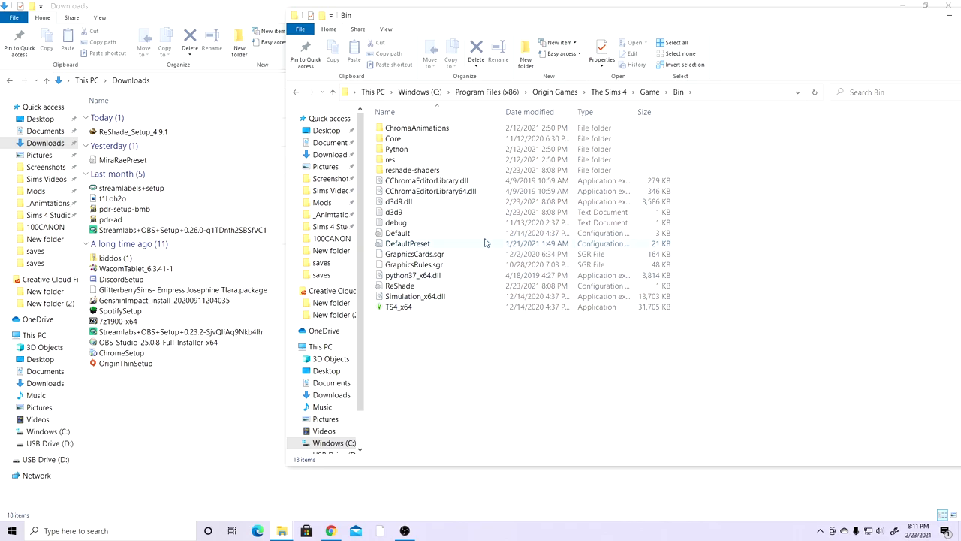
Place Downloads beside the Bin window and drag the MiraRaePreset file into Bin
left_click_drag(266, 5, 150, 25)
left_click_drag(654, 136, 379, 136)
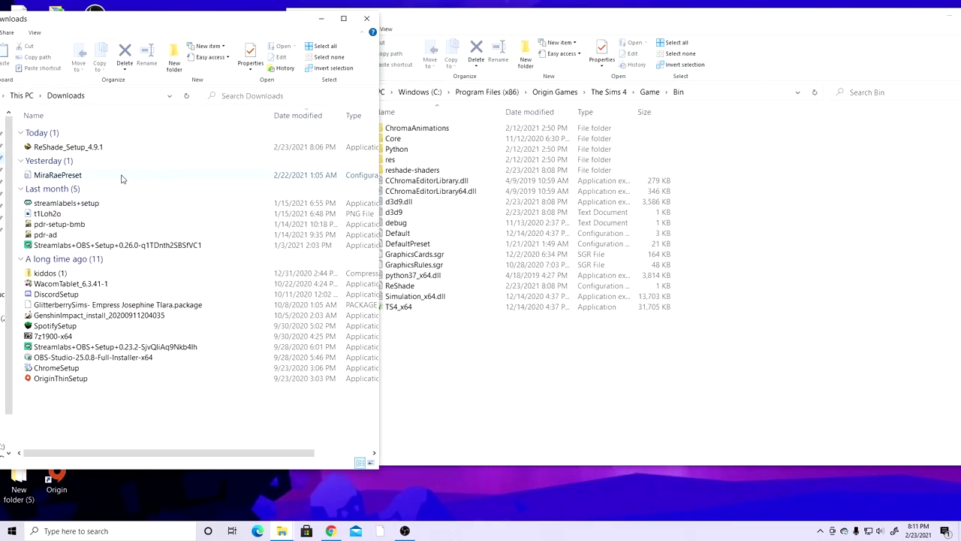
left_click_drag(86, 179, 539, 392)
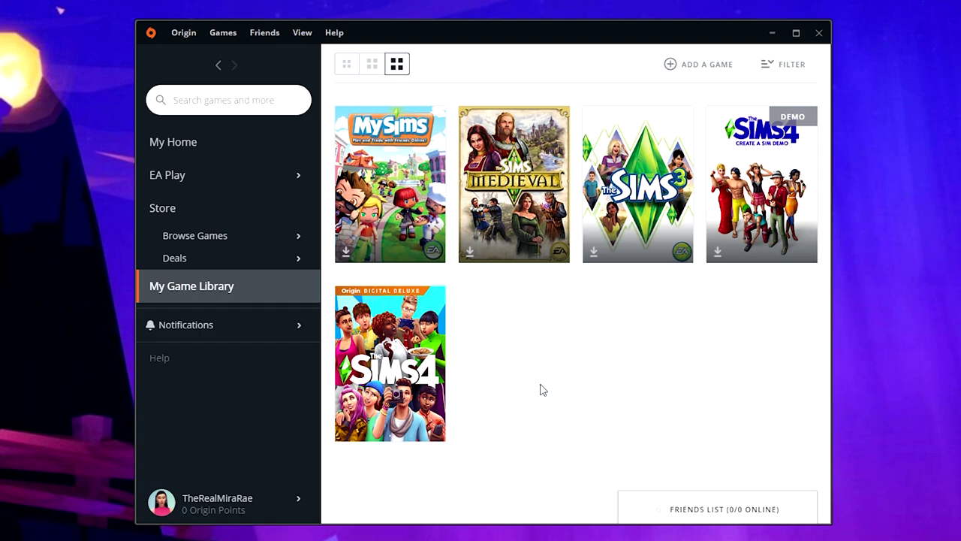
Turn off Enable Origin In-Game in Origin's Application Settings, on the Origin In-Game tab
left_click(186, 33)
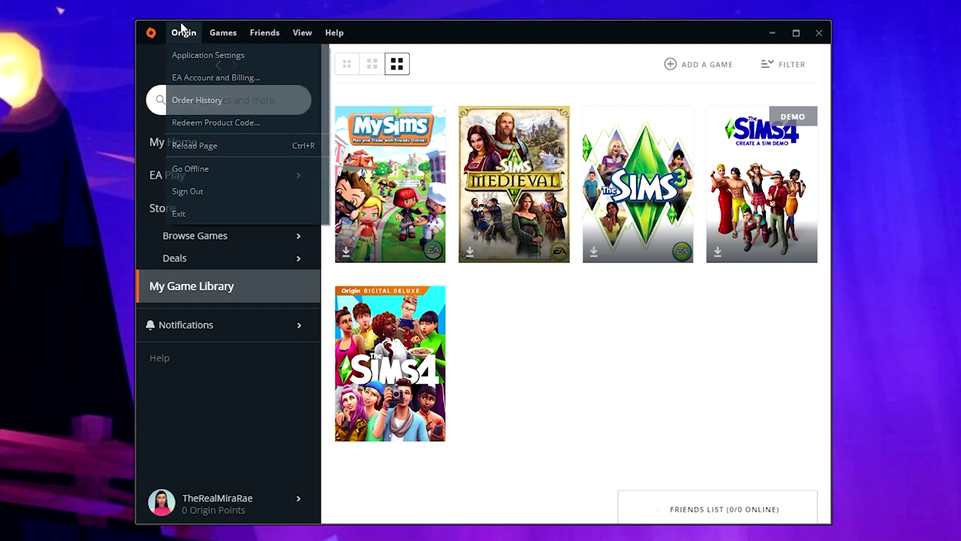
left_click(197, 57)
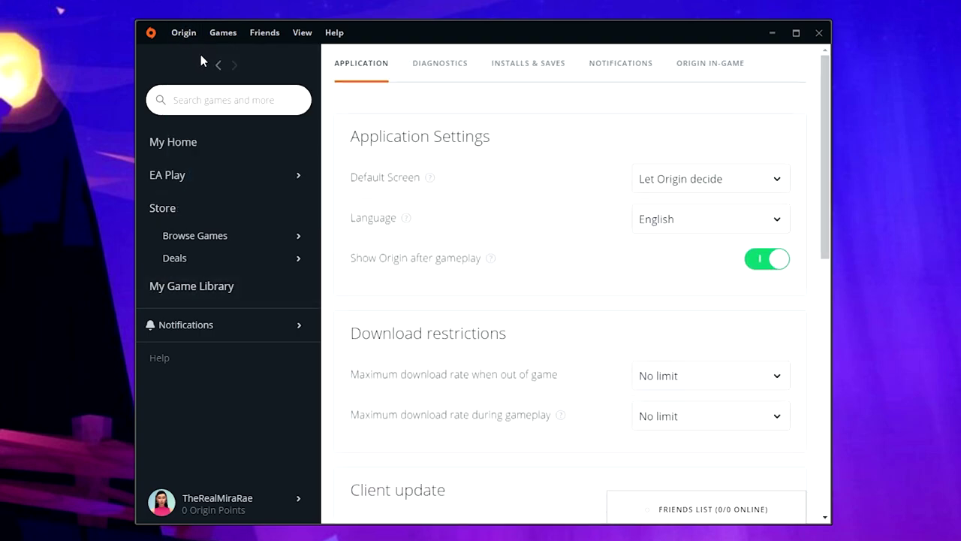
left_click(724, 66)
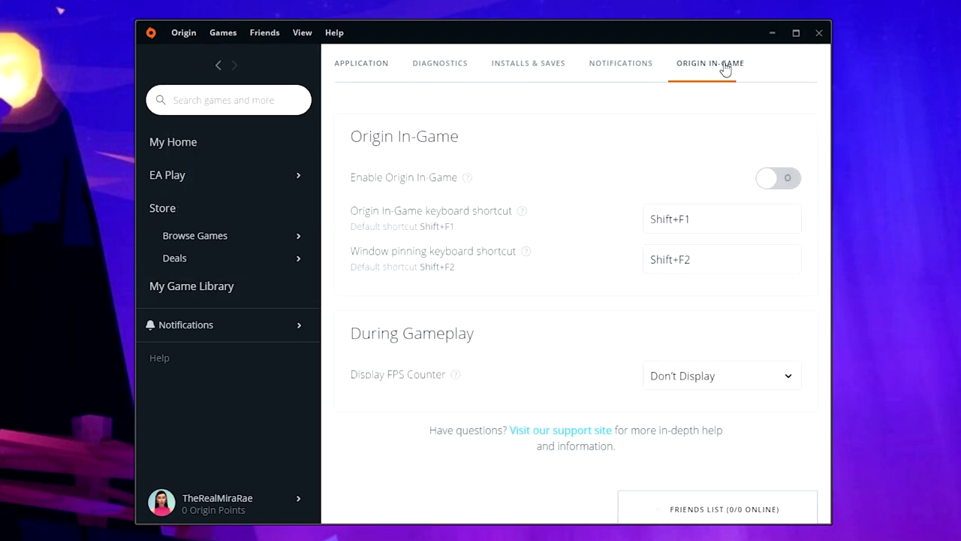
left_click(767, 178)
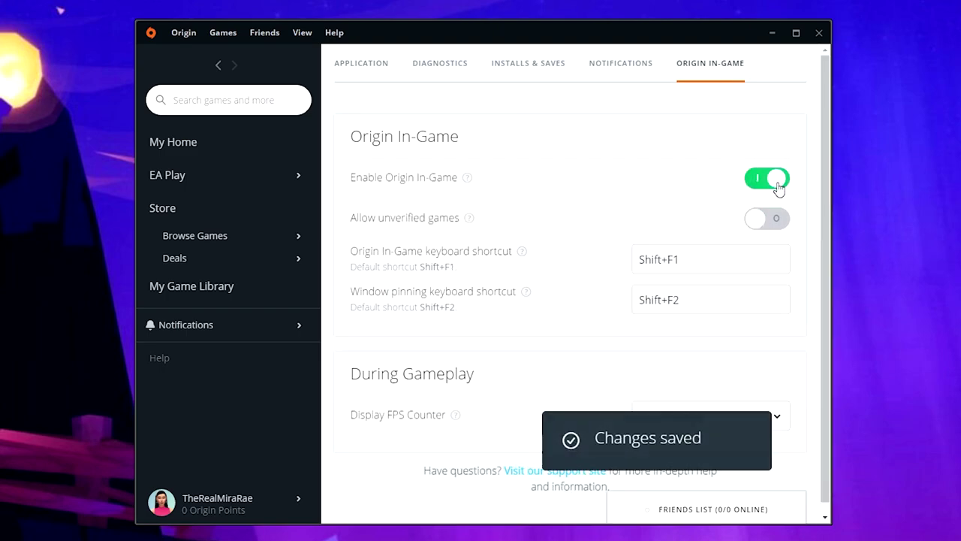
left_click(758, 184)
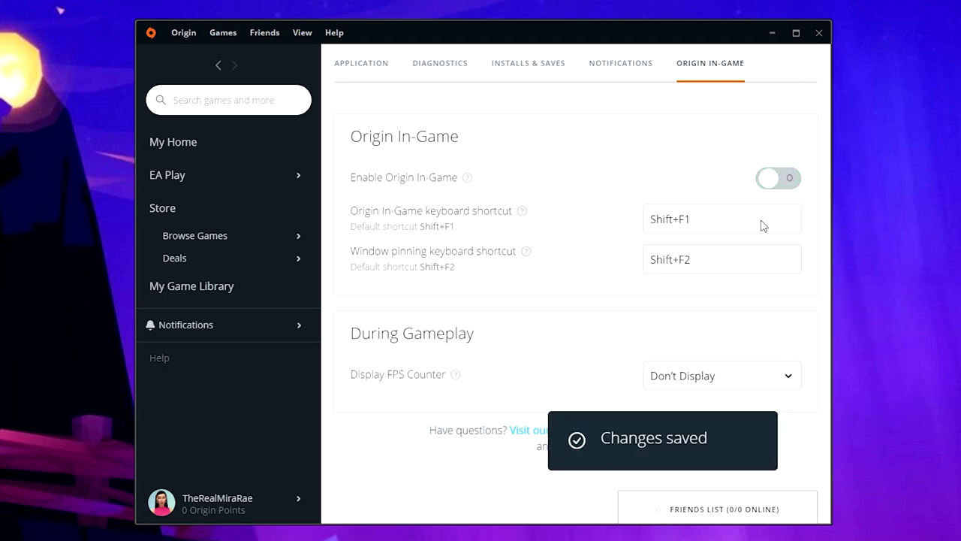